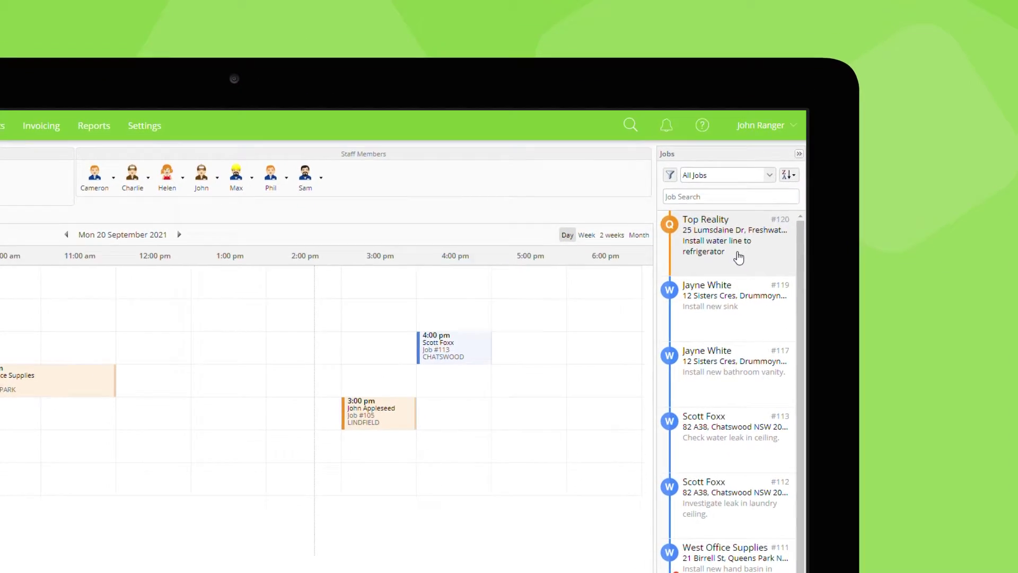
Step: Open job #120's quote items and add a VALVE line and 1.25 of LABOUR
double_click(732, 260)
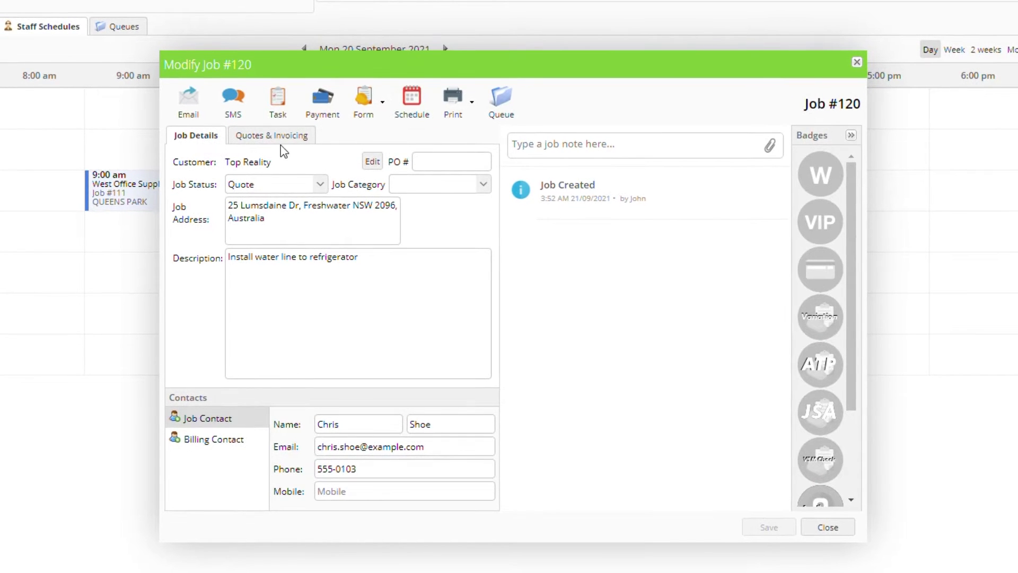
left_click(279, 141)
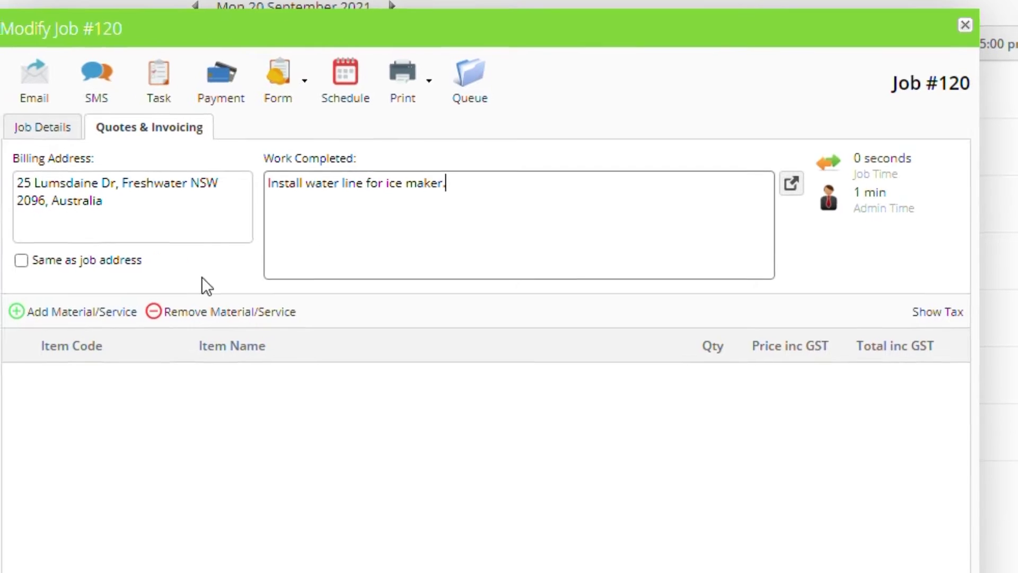
left_click(12, 370)
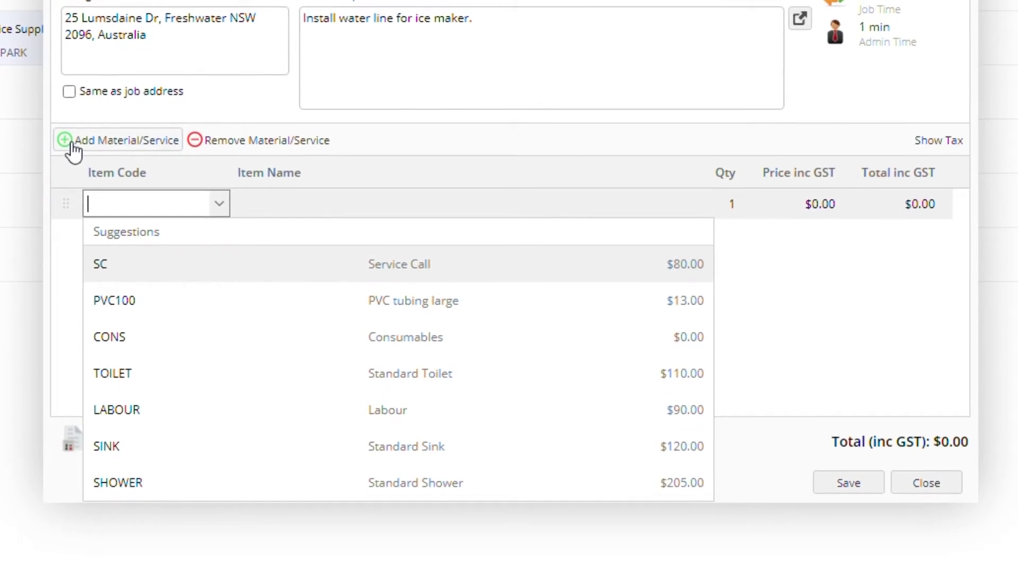
type("va")
left_click(146, 229)
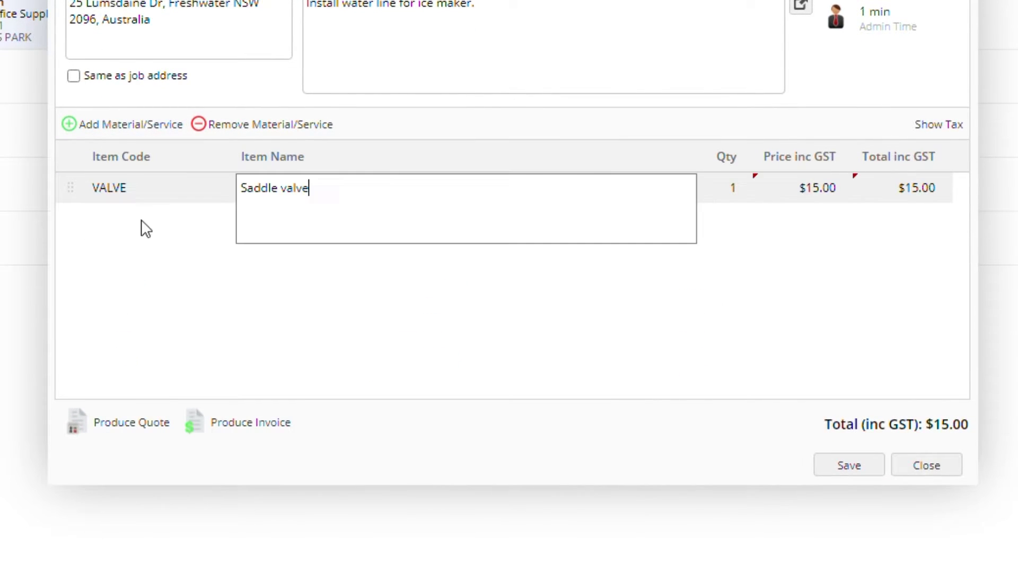
left_click(118, 136)
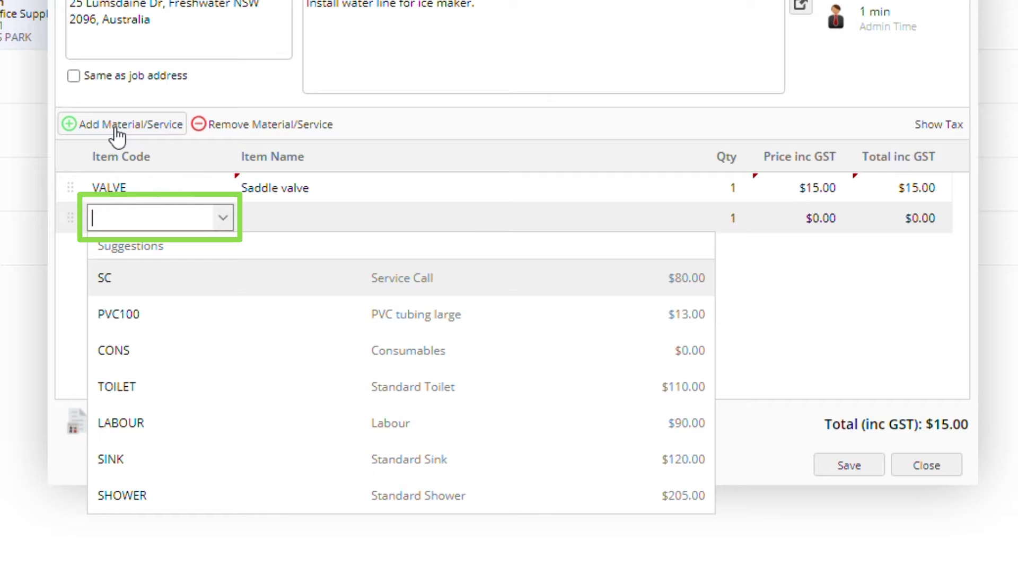
type("la")
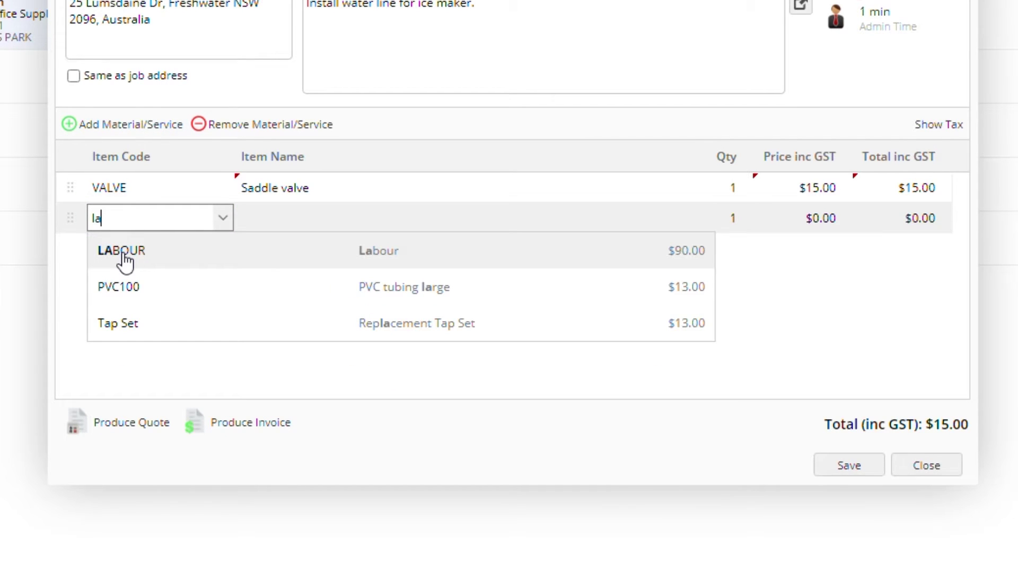
left_click(124, 259)
left_click(745, 228)
type(".25")
Step: Add a TUBE25 tubing line and set its price to $28.00
left_click(134, 131)
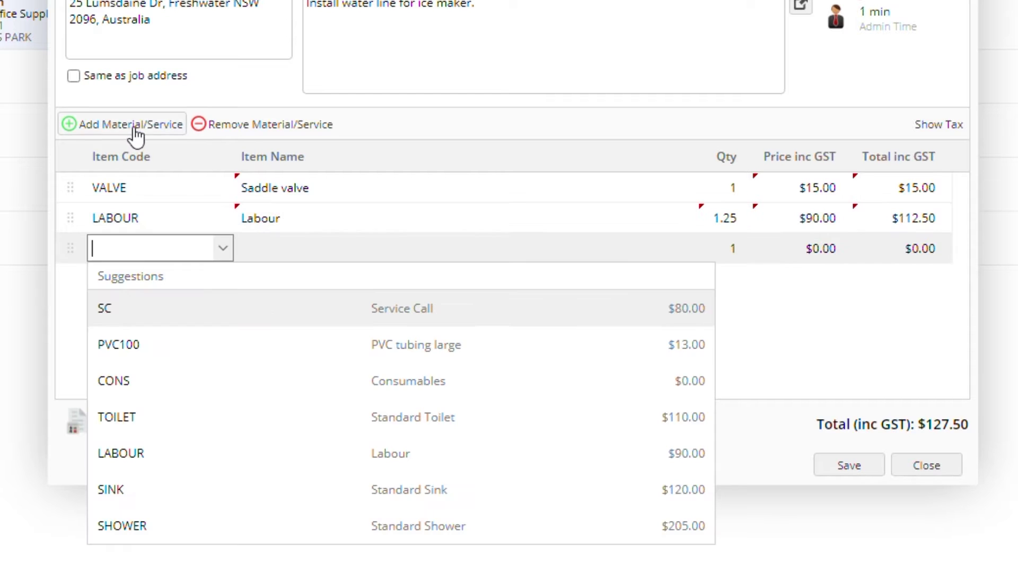
type("TUBE25")
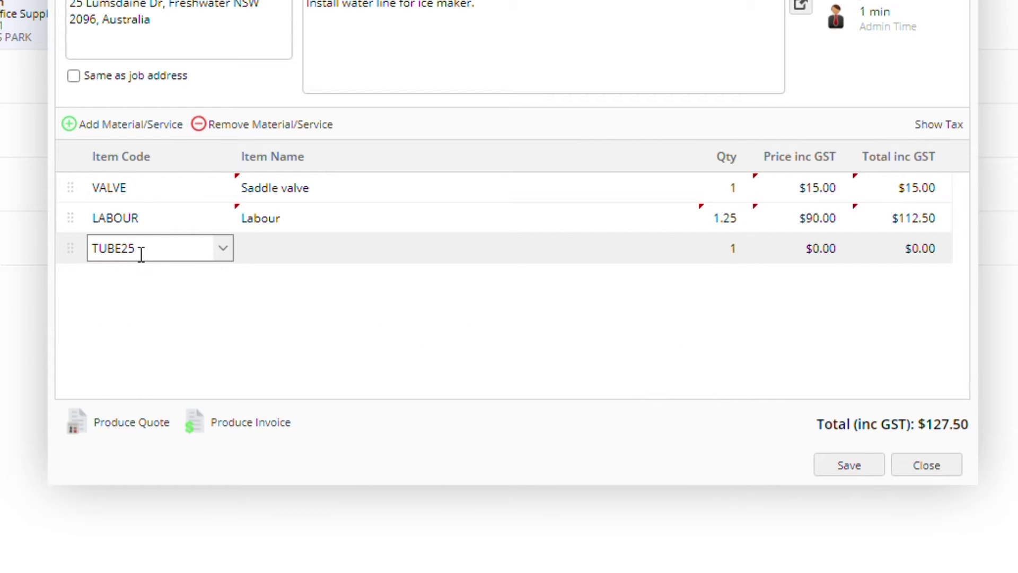
left_click(286, 257)
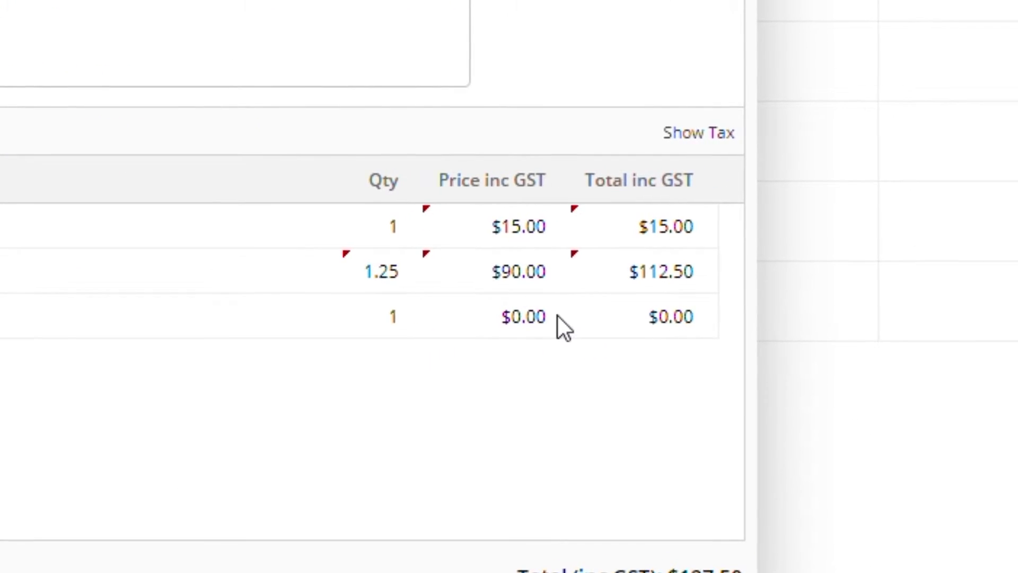
left_click(539, 321)
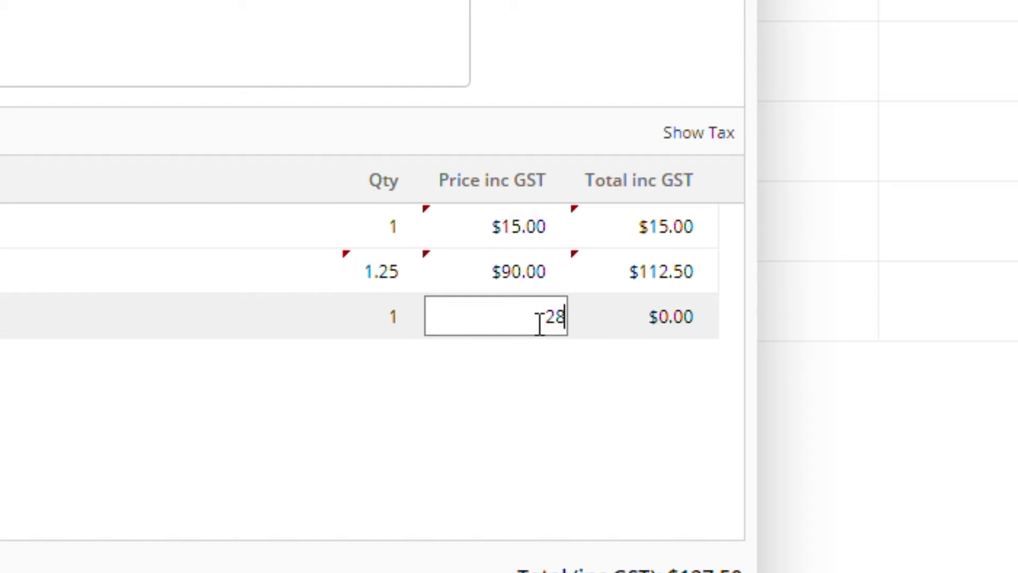
left_click(538, 241)
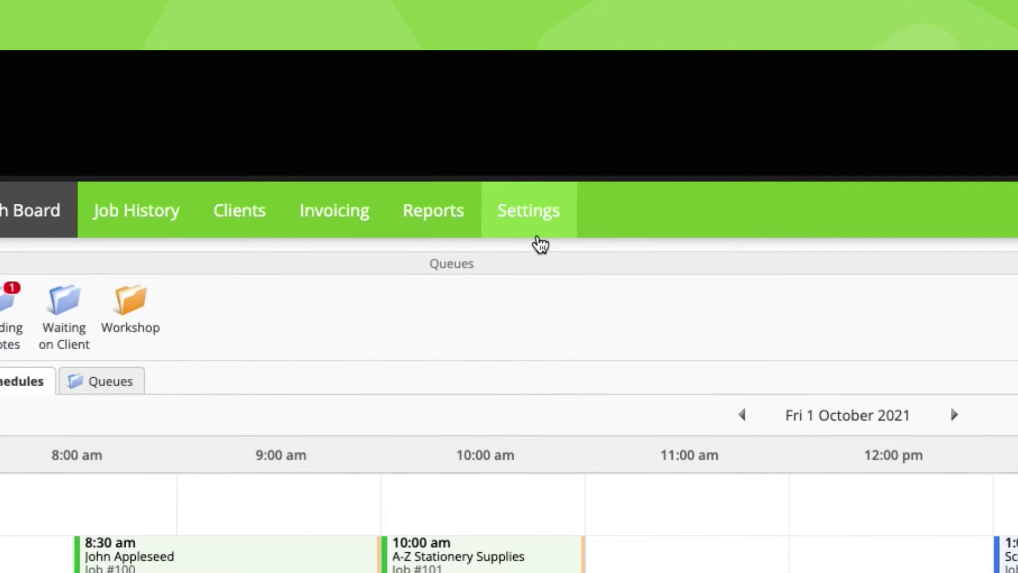
Step: Price the VALVE line at $18.00, drag LABOUR above it, and generate the quote PDF
left_click(539, 237)
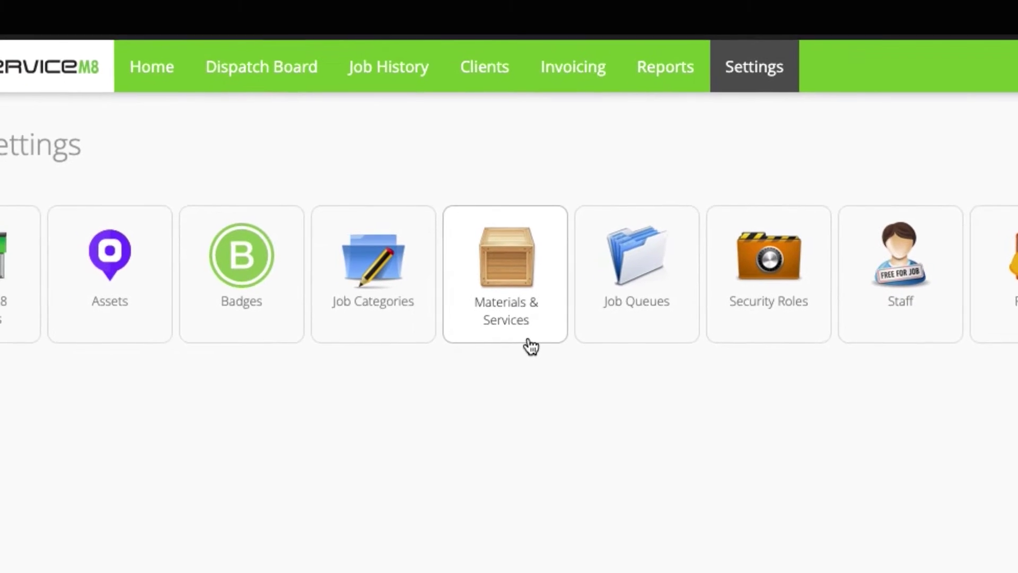
left_click(532, 344)
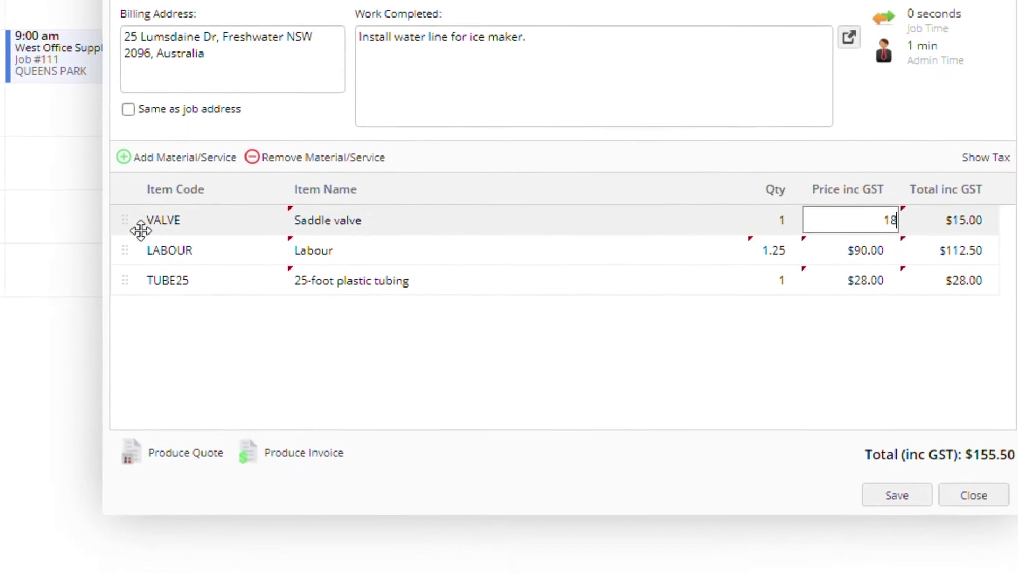
left_click(141, 229)
left_click_drag(140, 226, 128, 266)
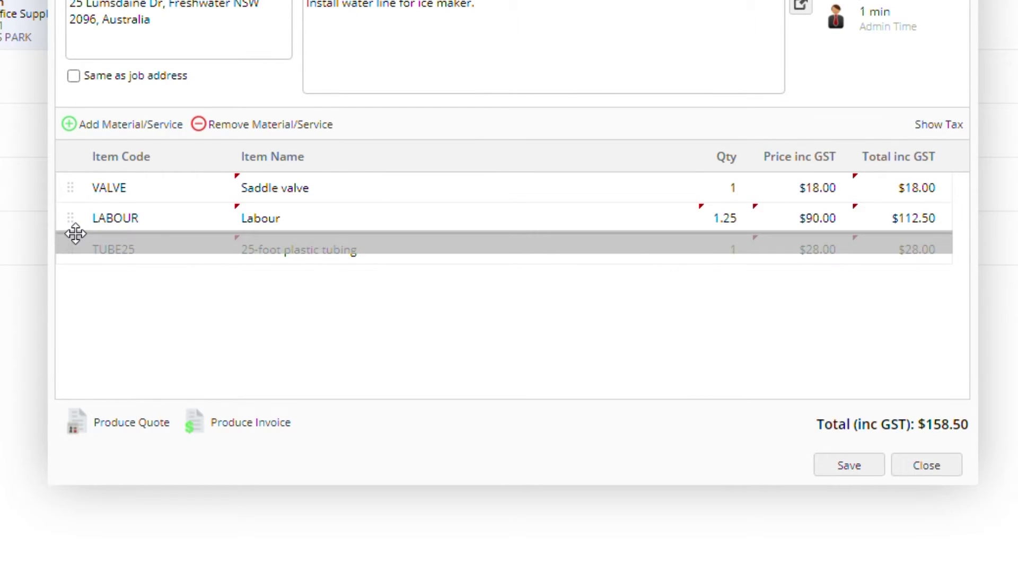
left_click_drag(76, 234, 76, 233)
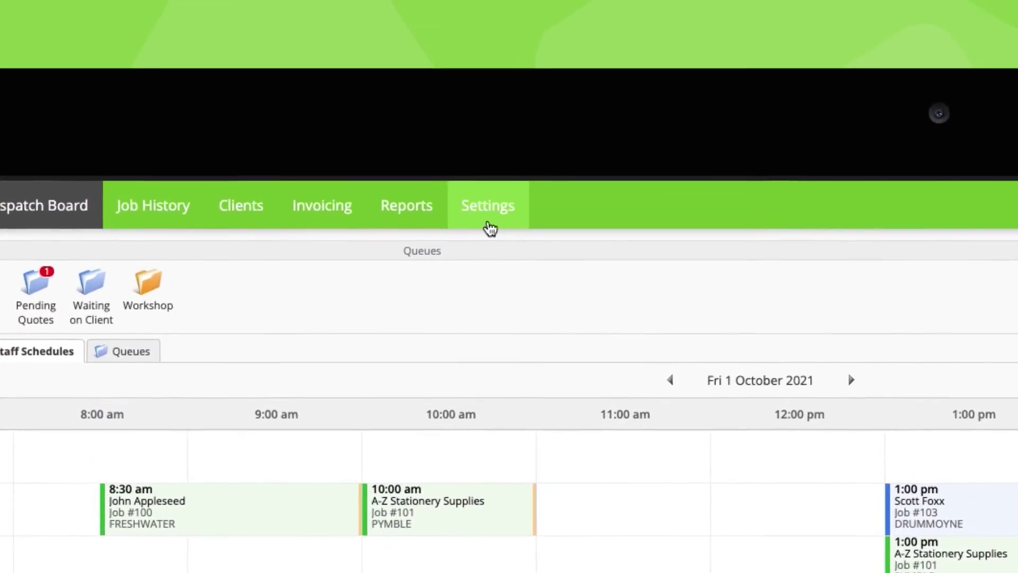
left_click(489, 226)
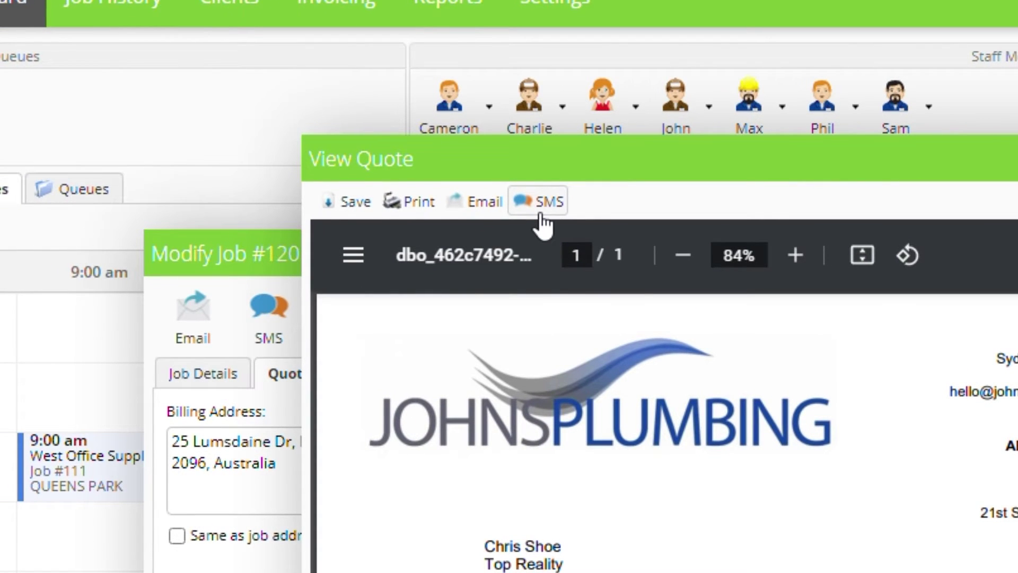
Step: Email the Job #120 quote PDF to the customer after checking its total cost line
left_click(484, 203)
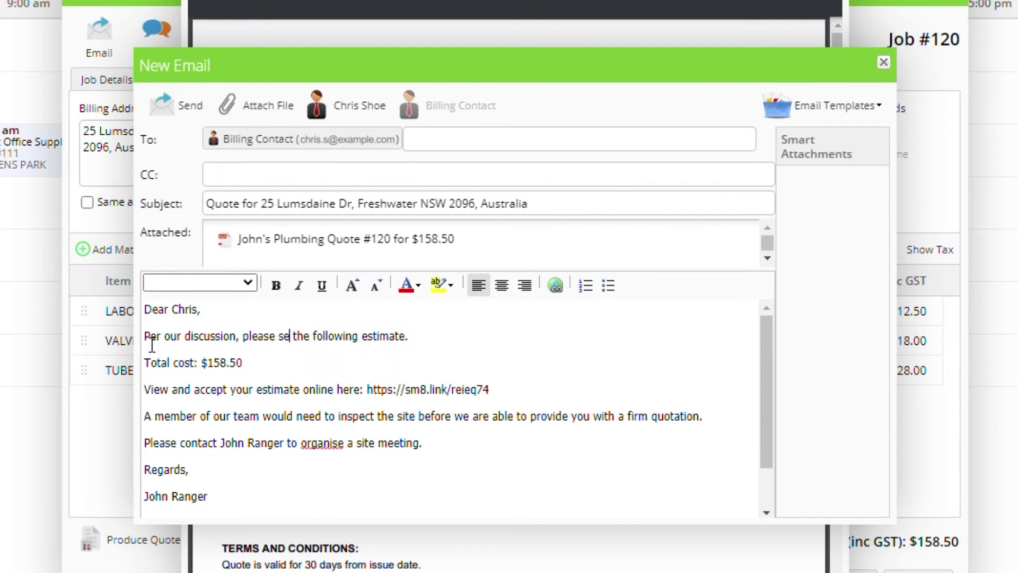
left_click_drag(144, 363, 242, 363)
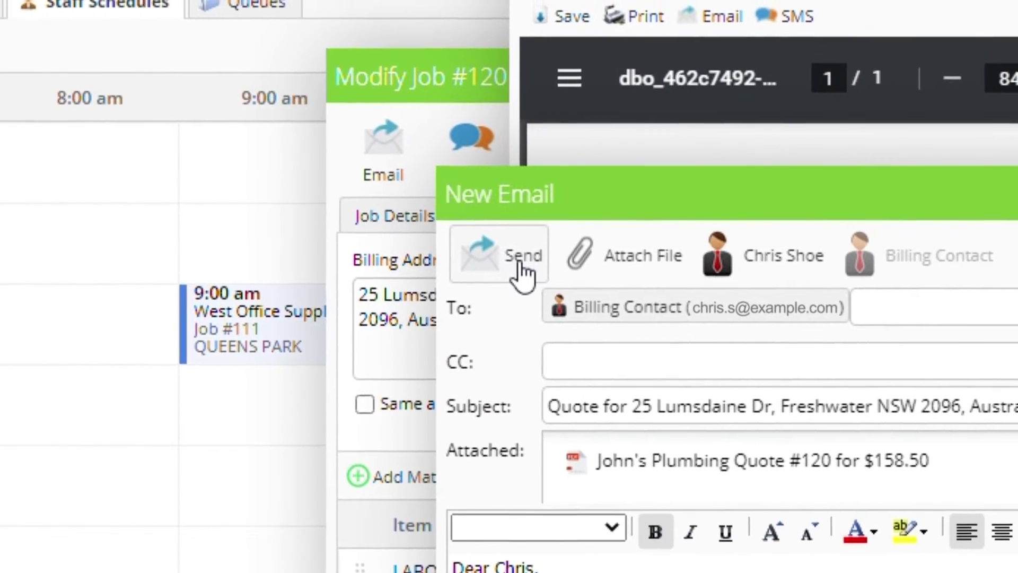
left_click(522, 273)
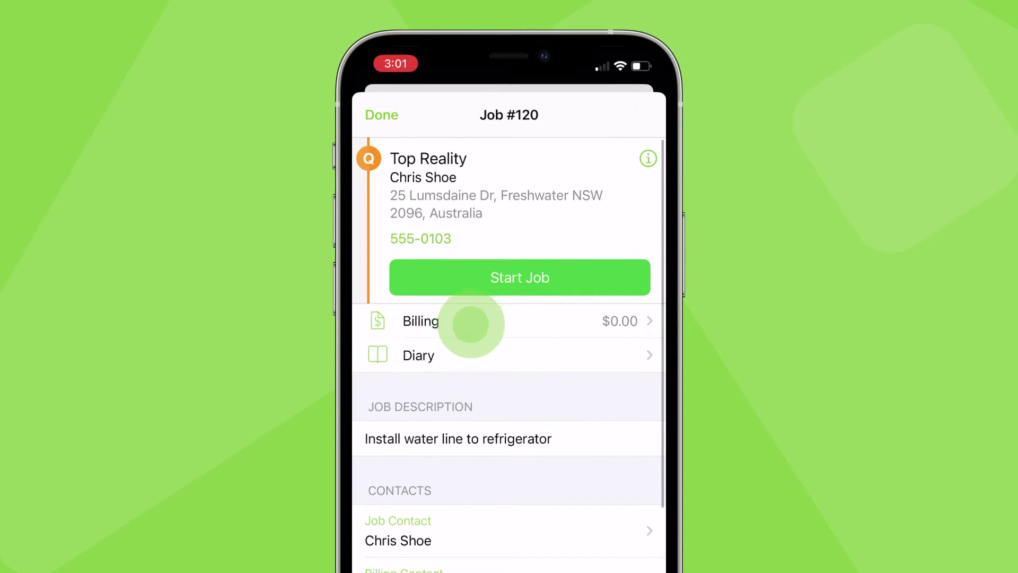
Step: Bill Job #120 for labour, plastic tubing and a saddle valve, then send the quote
left_click(470, 325)
left_click(436, 190)
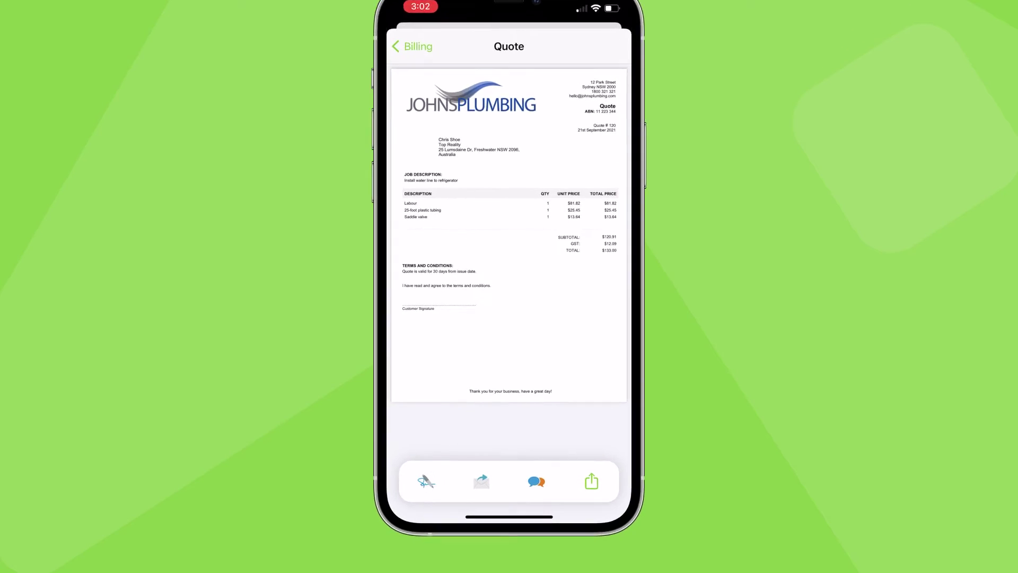
left_click(483, 489)
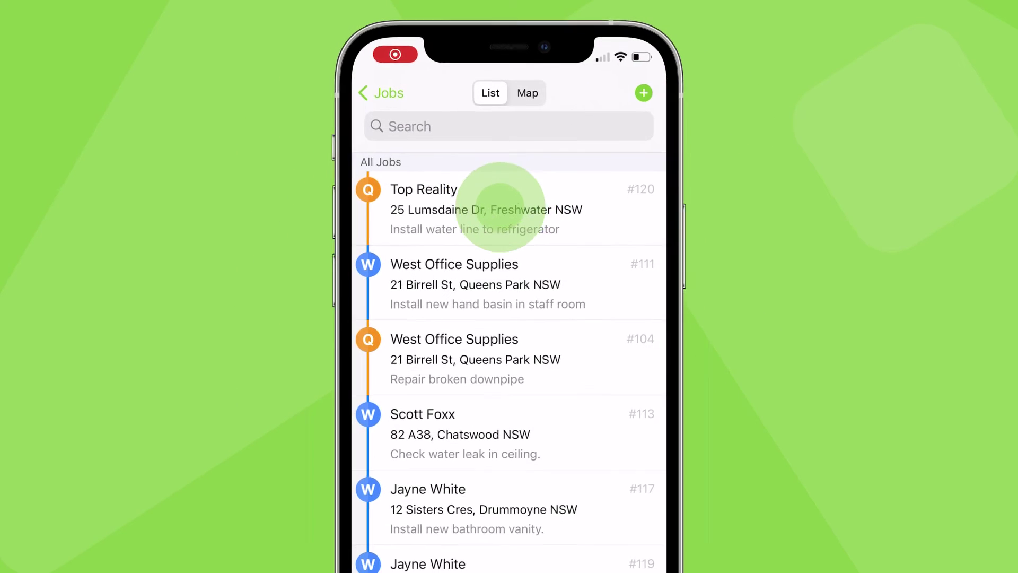
Step: Queue Job #120 under Pending Quotes, keeping the 2 Weeks expiry
left_click(517, 213)
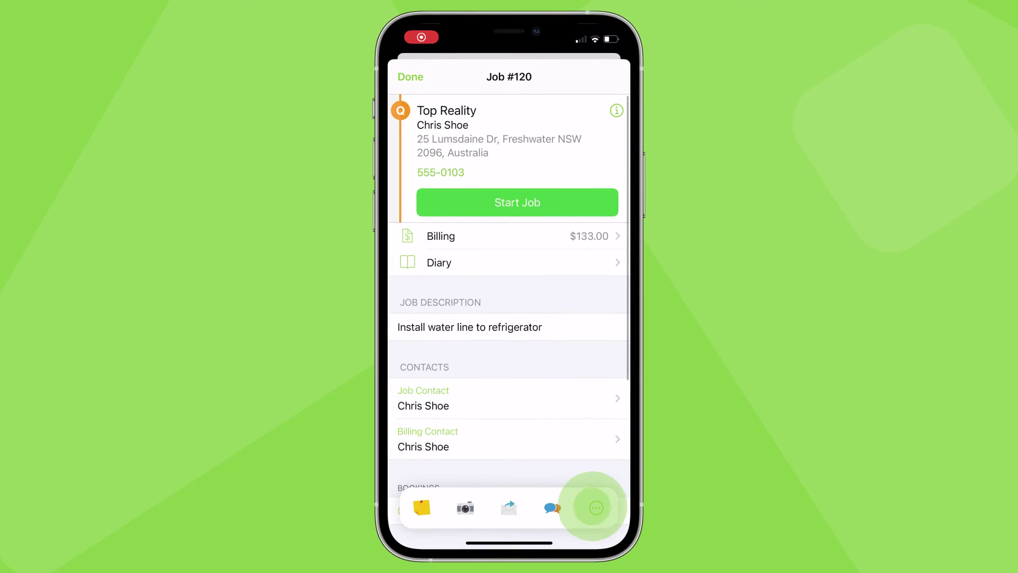
left_click(595, 507)
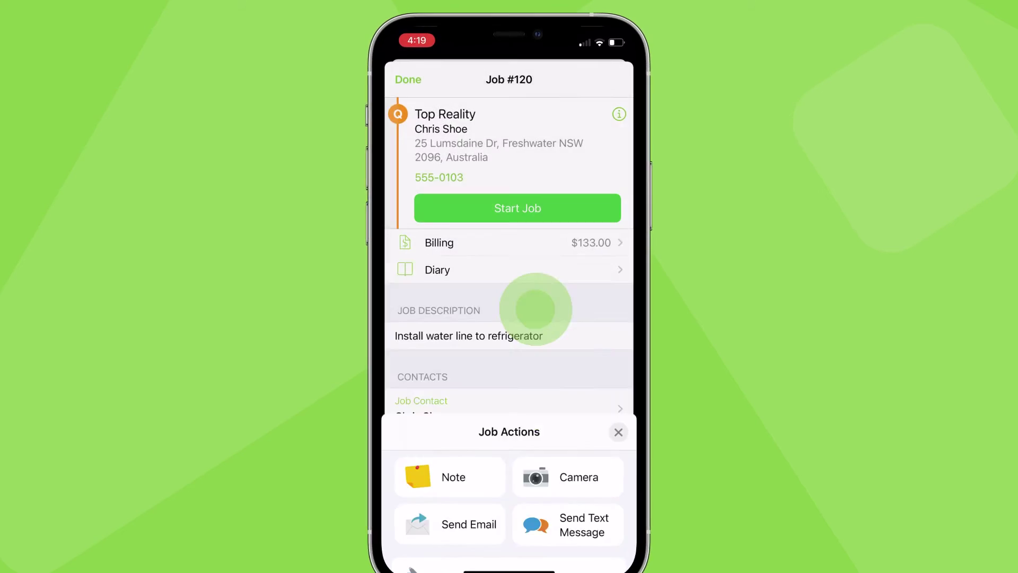
left_click(536, 309)
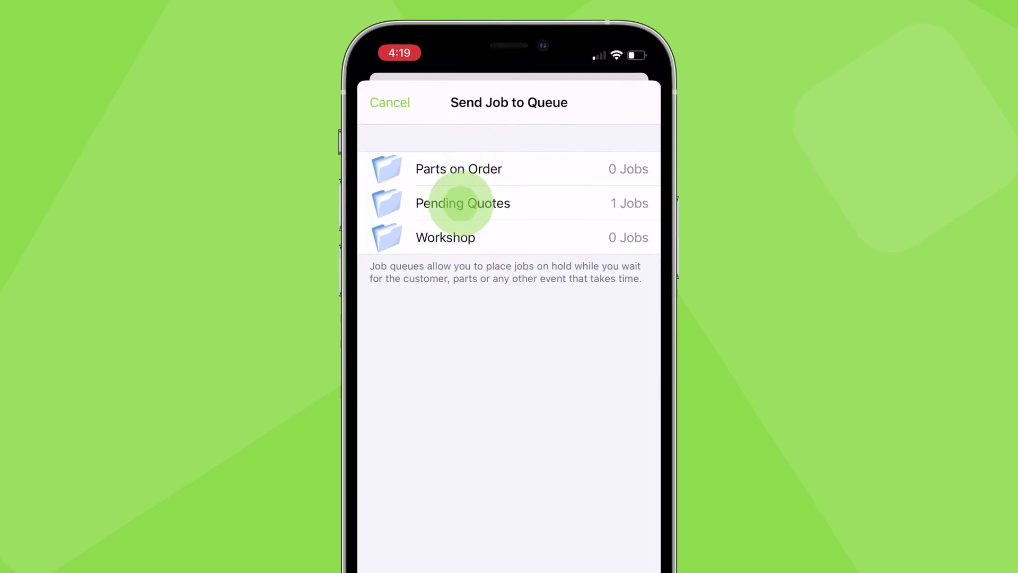
left_click(461, 204)
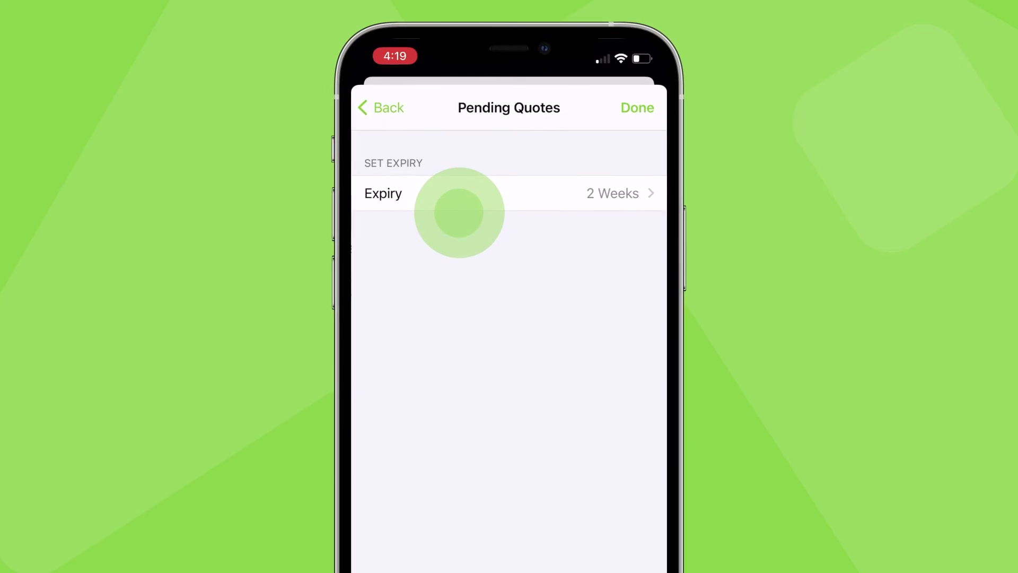
left_click(631, 102)
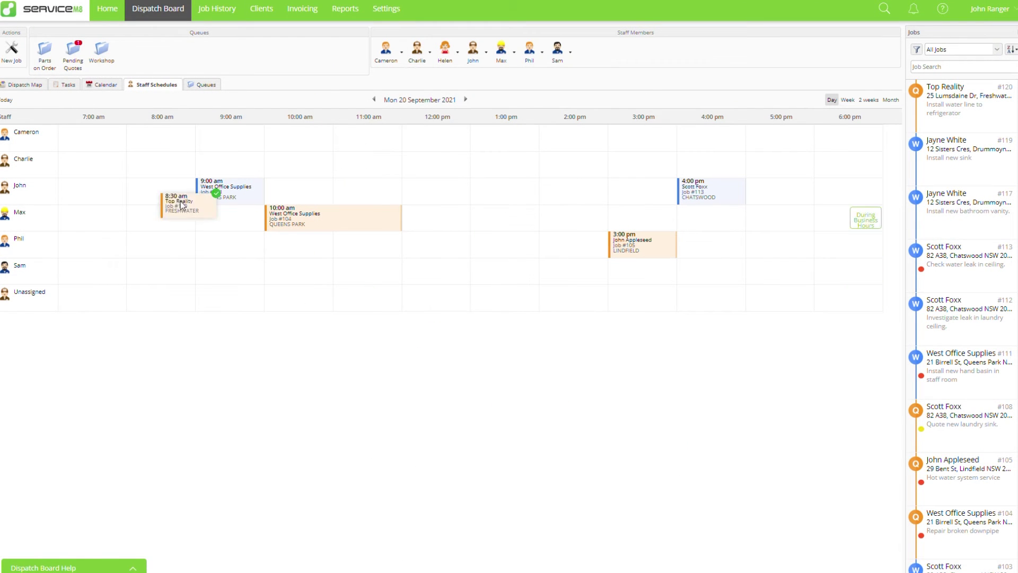
Step: Queue Job #120 in Pending Quotes, then make it a Work Order booked 11:00 am, 21 September
left_click_drag(182, 205, 79, 54)
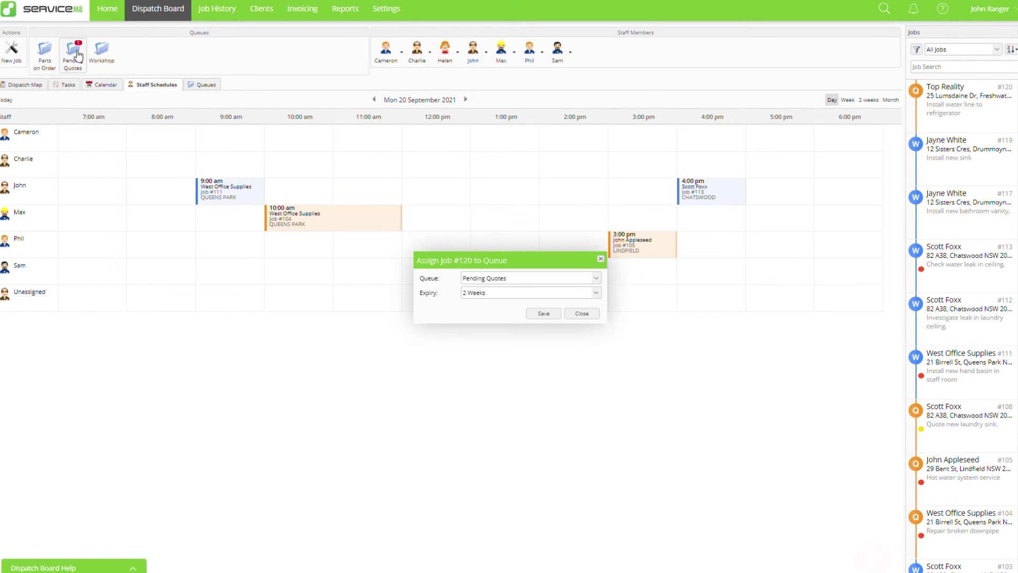
left_click(549, 313)
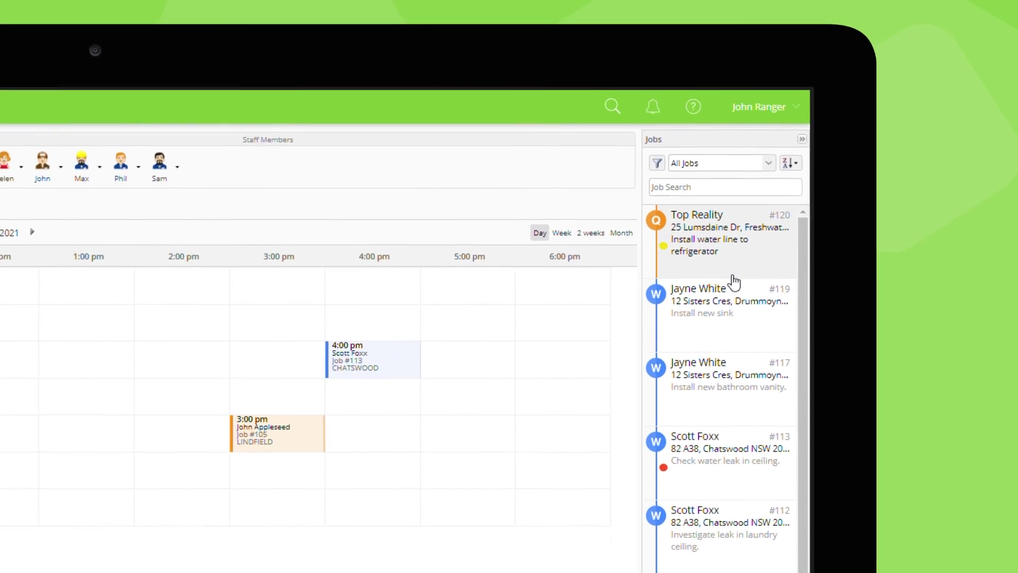
double_click(970, 125)
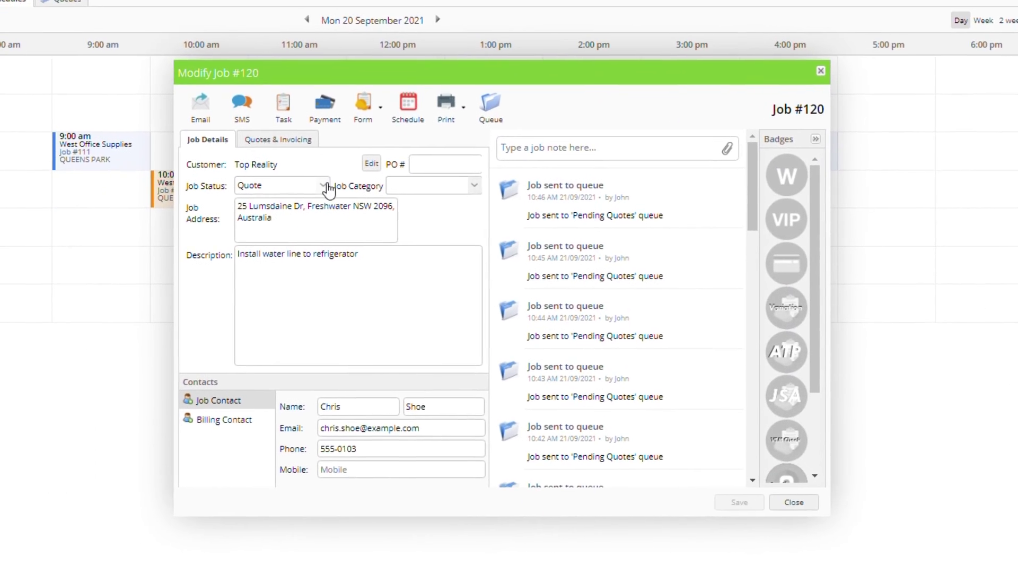
left_click(326, 184)
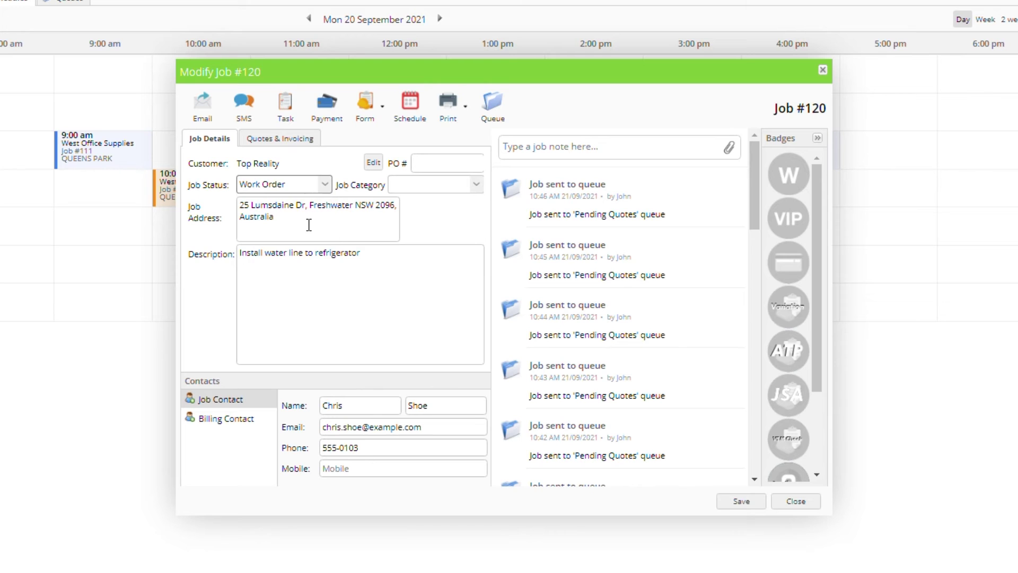
left_click(419, 103)
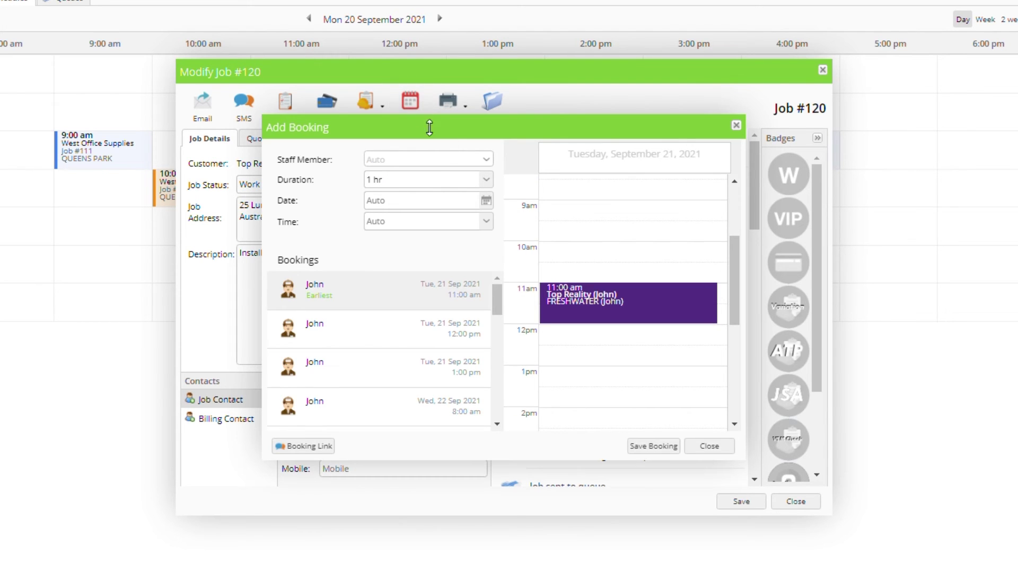
left_click(652, 447)
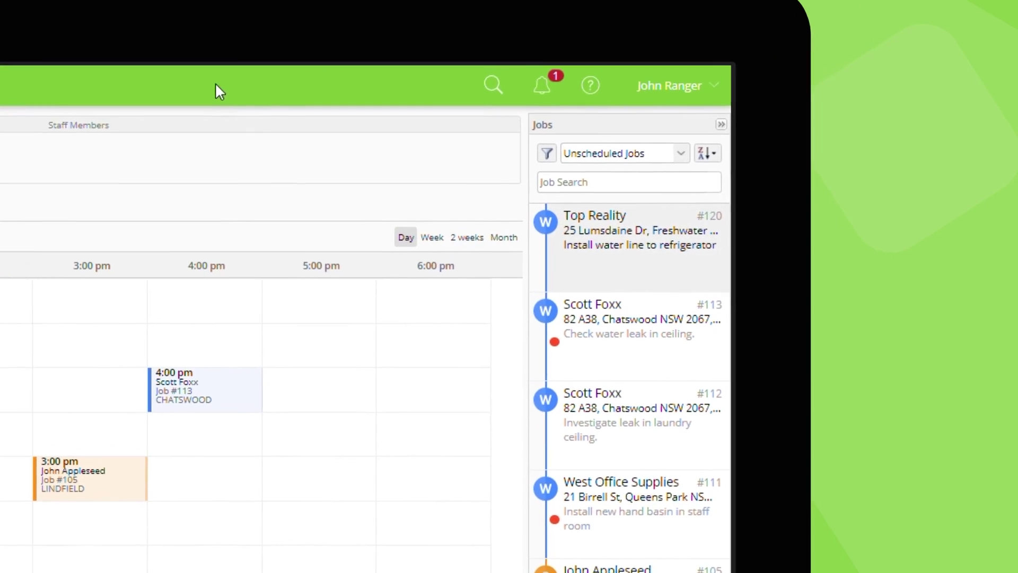
Step: Review the Job #120 quote-acceptance notification, then set Job #105's status to Unsuccessful
left_click(545, 90)
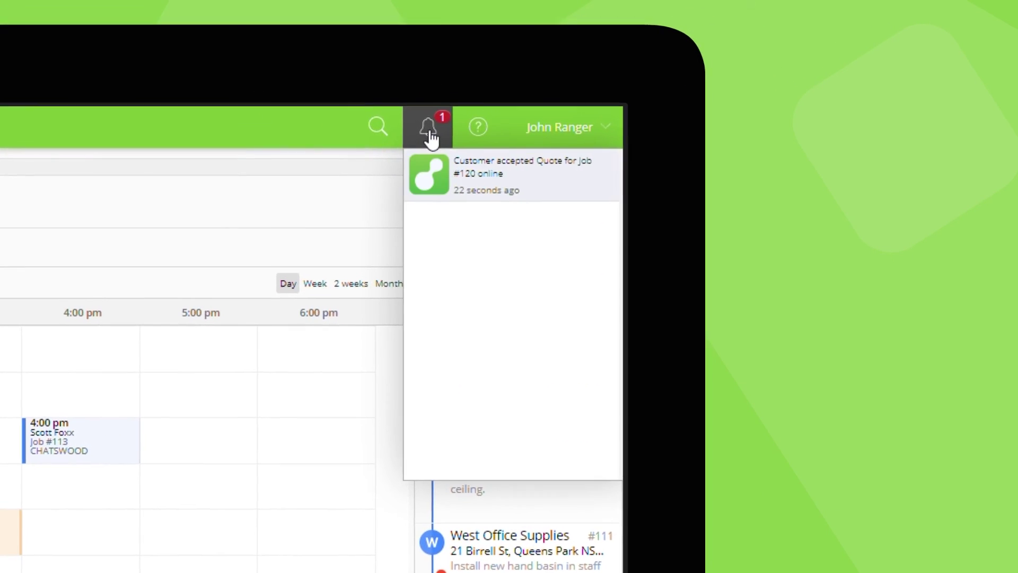
left_click(540, 188)
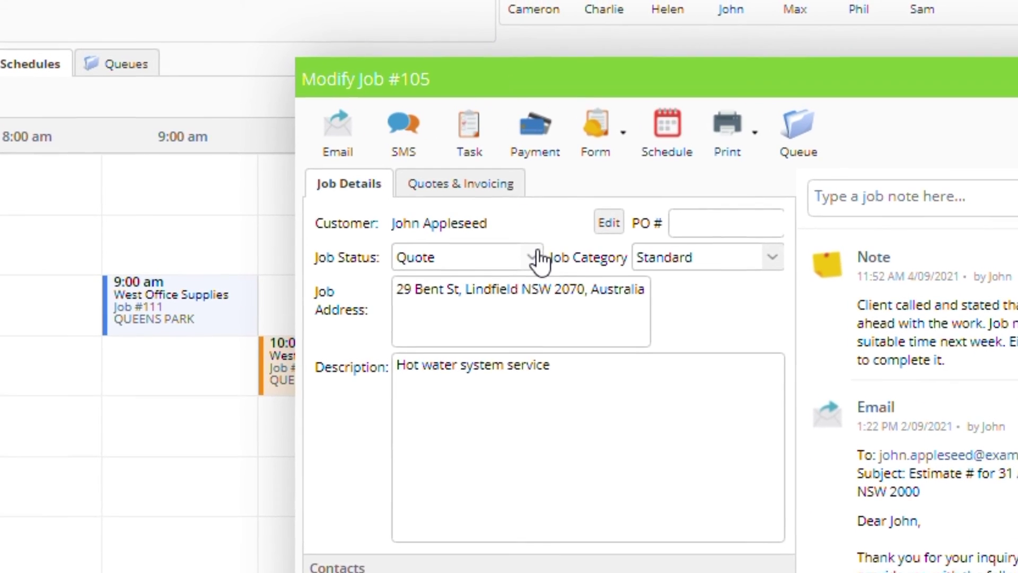
left_click(538, 256)
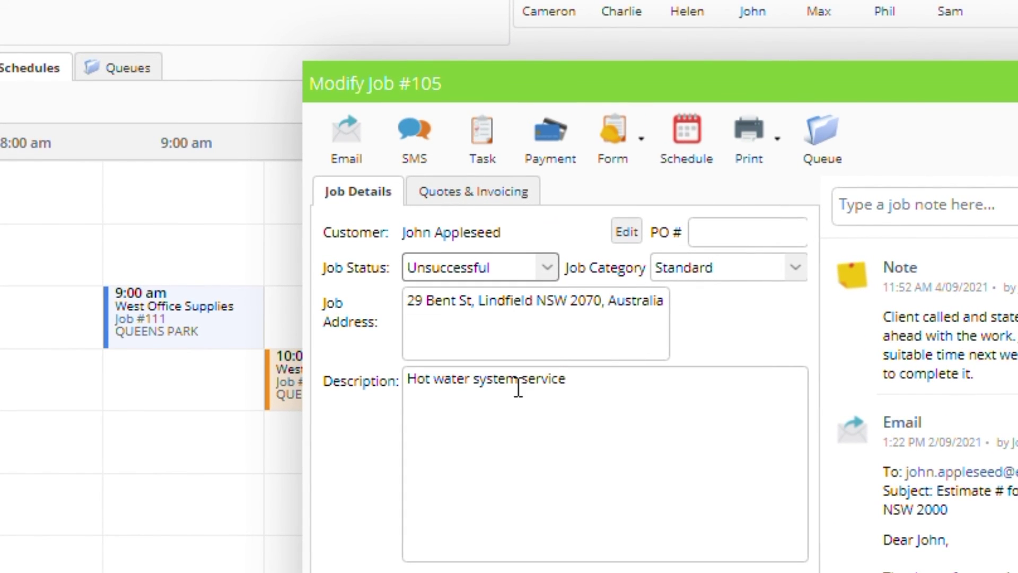